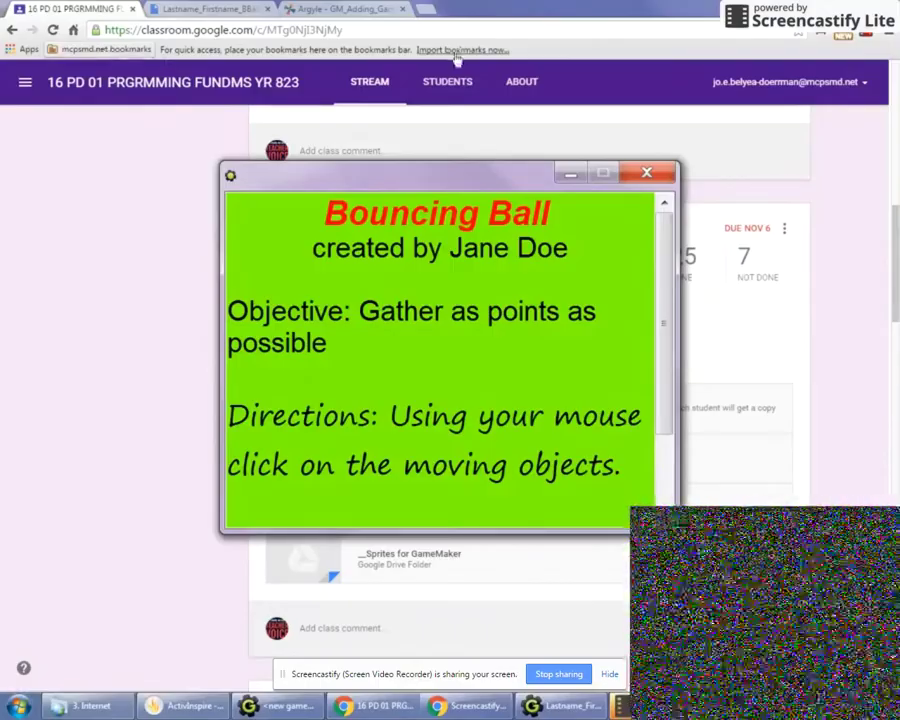
Dismiss the info screen, close the test game, and expand the Objects folder
{"action": "left_click", "coordinate": [648, 175]}
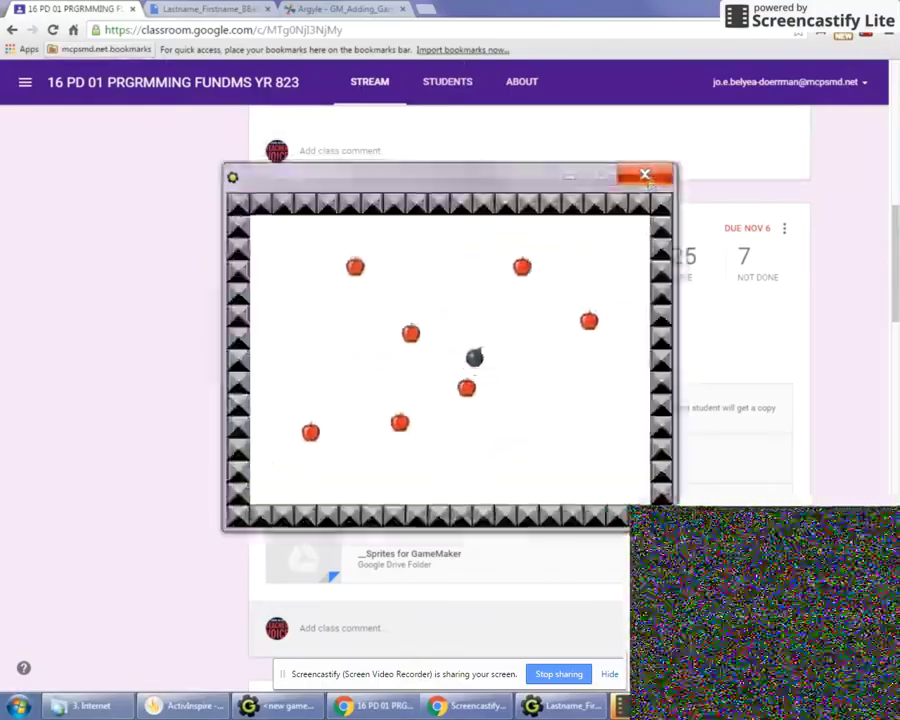
{"action": "left_click", "coordinate": [647, 174]}
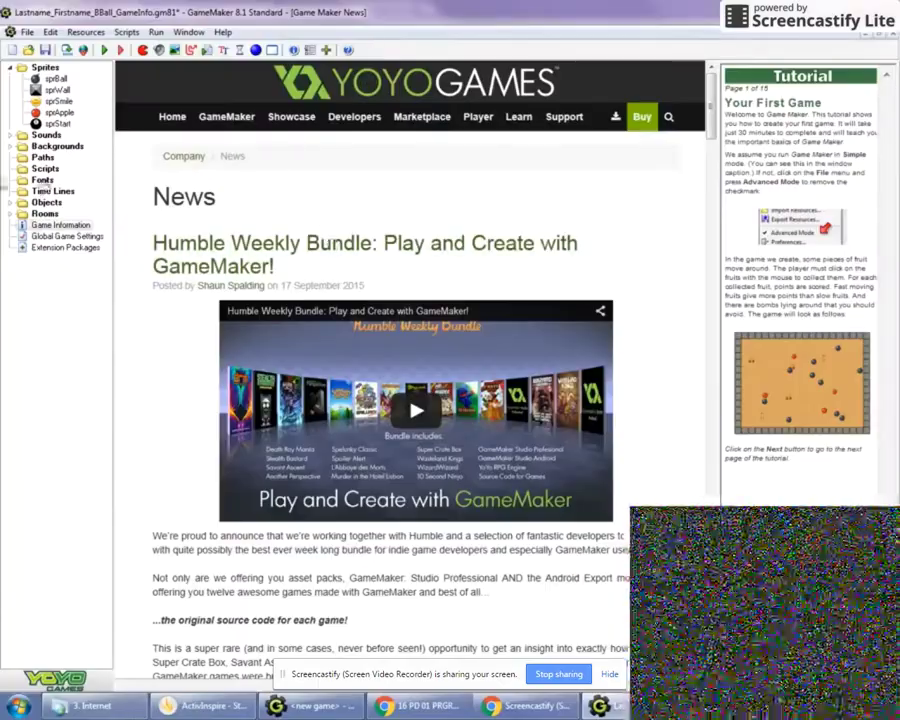
{"action": "left_click", "coordinate": [10, 203]}
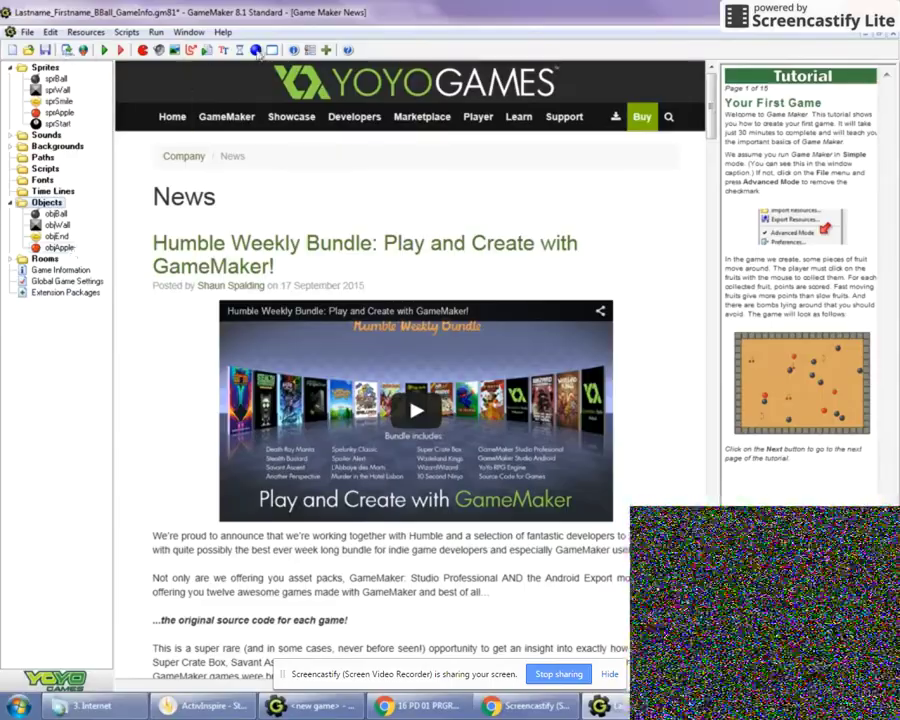
Create a new object named objStart using the sprStart sprite and open the event chooser
{"action": "left_click", "coordinate": [256, 50]}
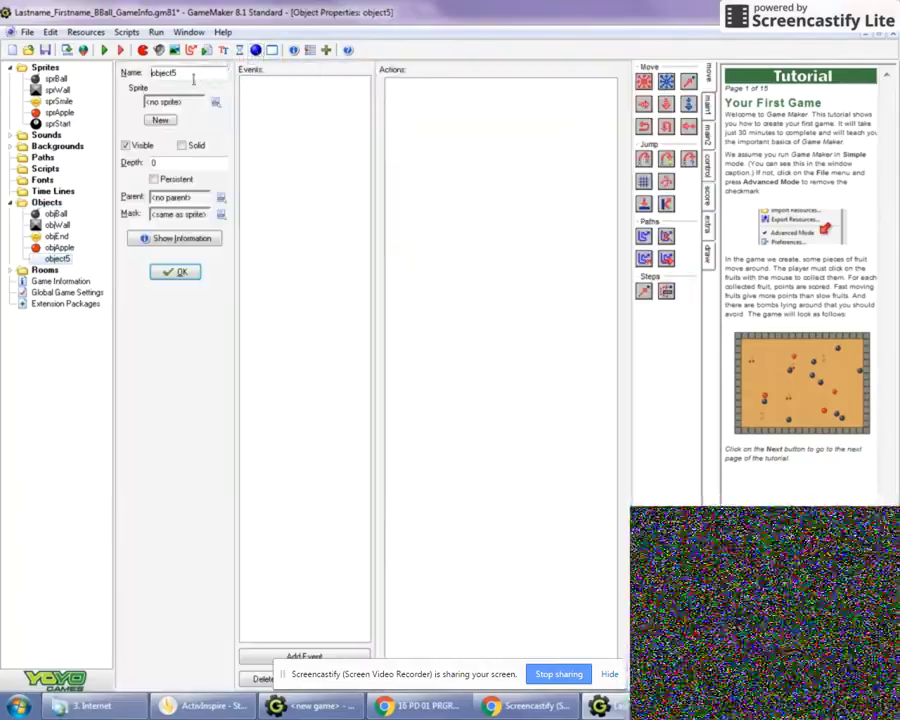
{"action": "left_click_drag", "start_coordinate": [193, 72], "coordinate": [118, 70]}
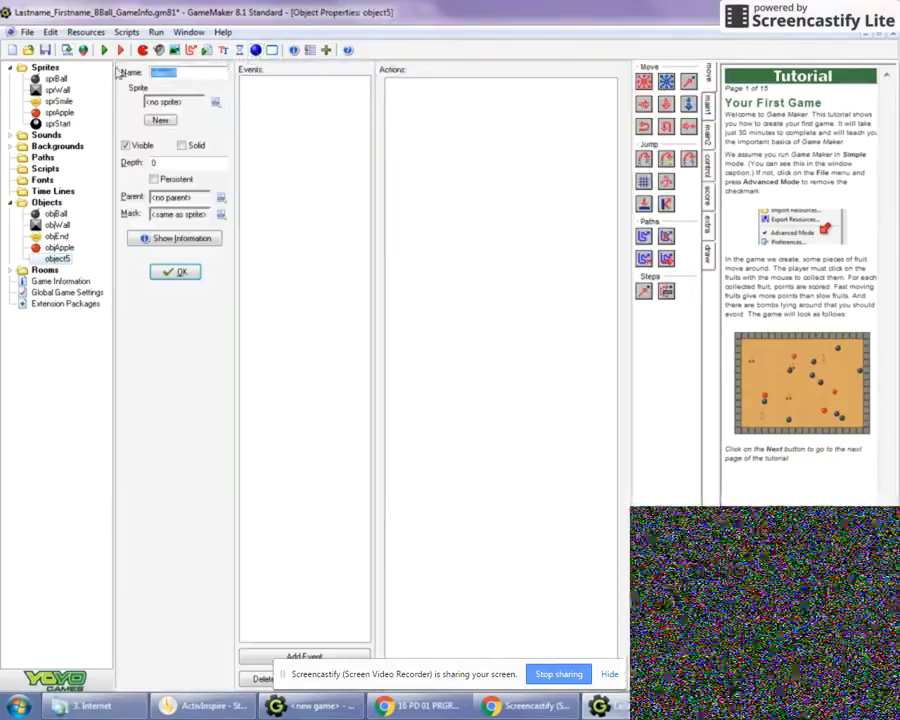
{"action": "type", "text": "obj"}
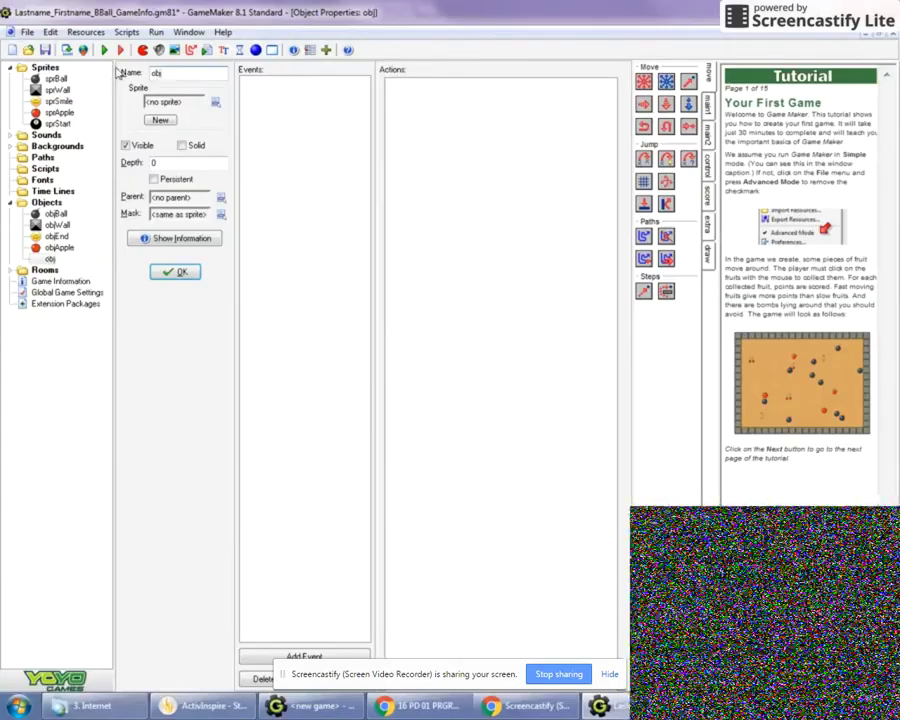
{"action": "type", "text": "S"}
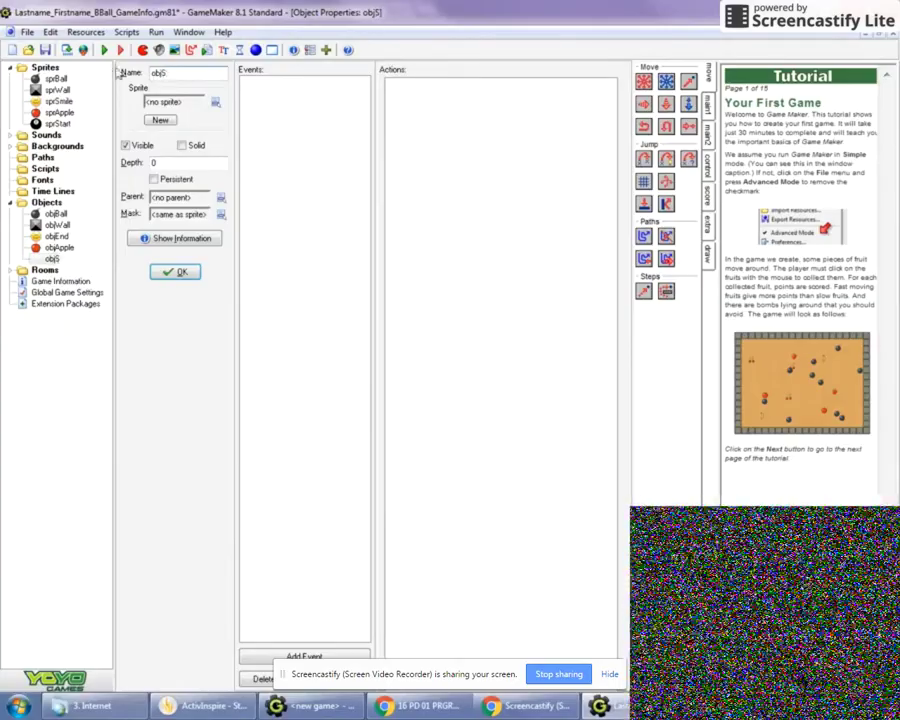
{"action": "type", "text": "tart"}
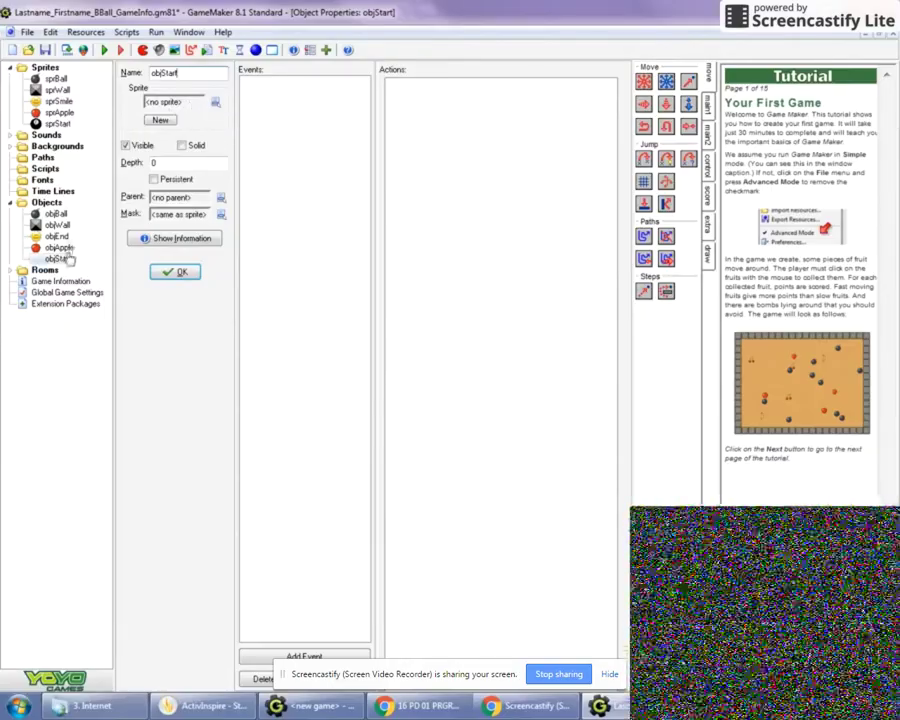
{"action": "left_click", "coordinate": [217, 102]}
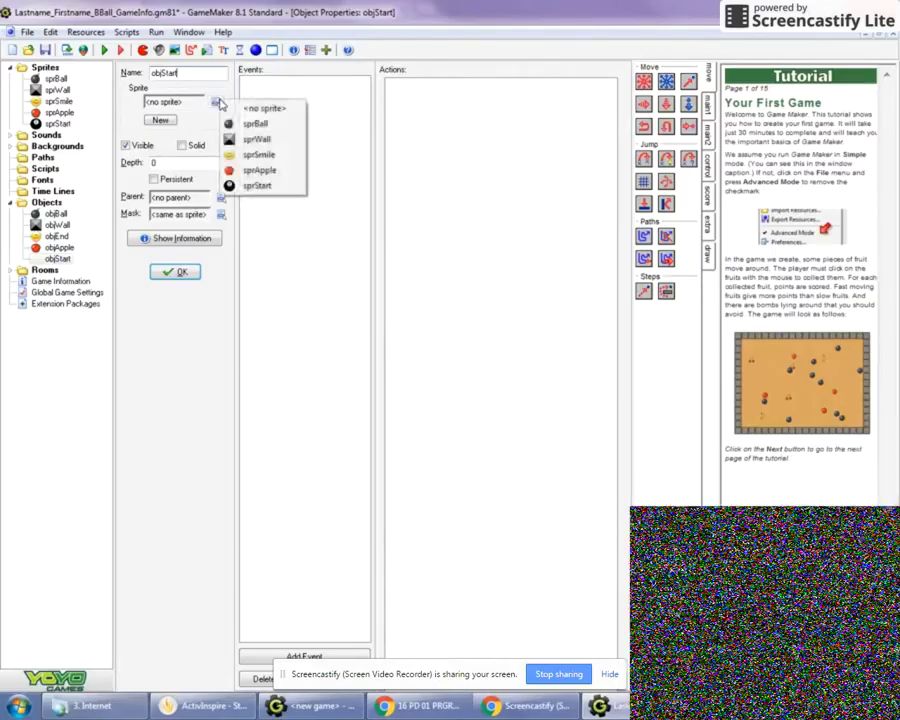
{"action": "left_click", "coordinate": [259, 186]}
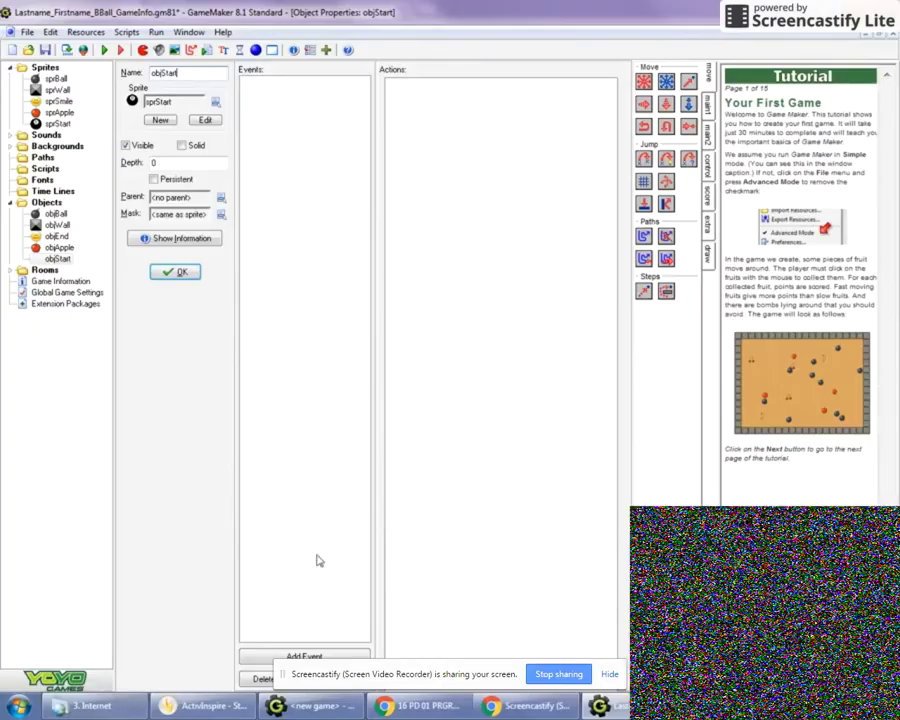
{"action": "left_click", "coordinate": [285, 656]}
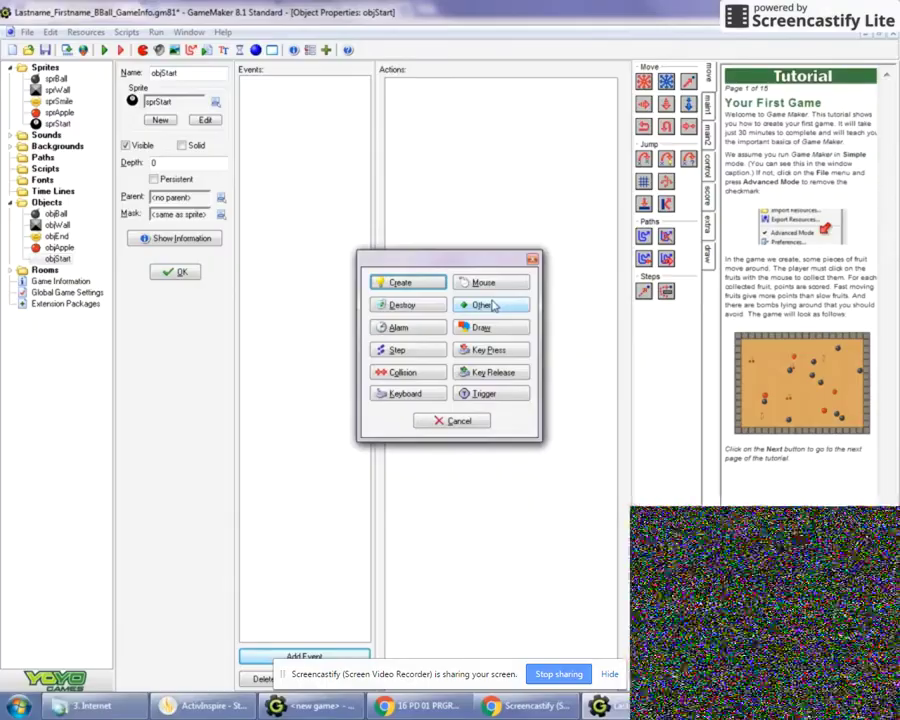
Add an Other > Game Start event to objStart with the Show Game Info action from main2
{"action": "left_click", "coordinate": [492, 306]}
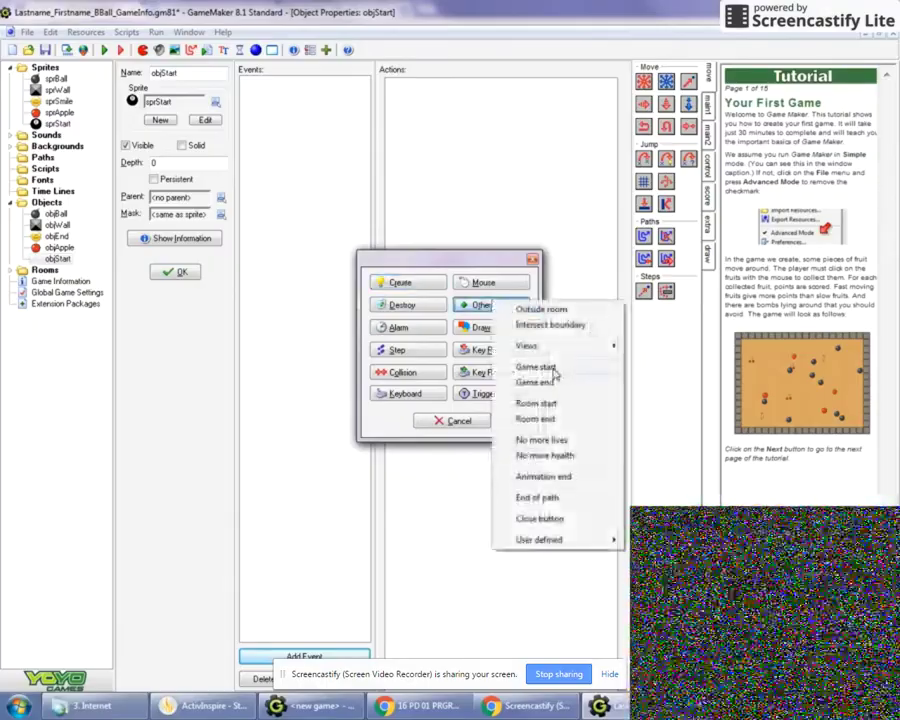
{"action": "left_click", "coordinate": [548, 369]}
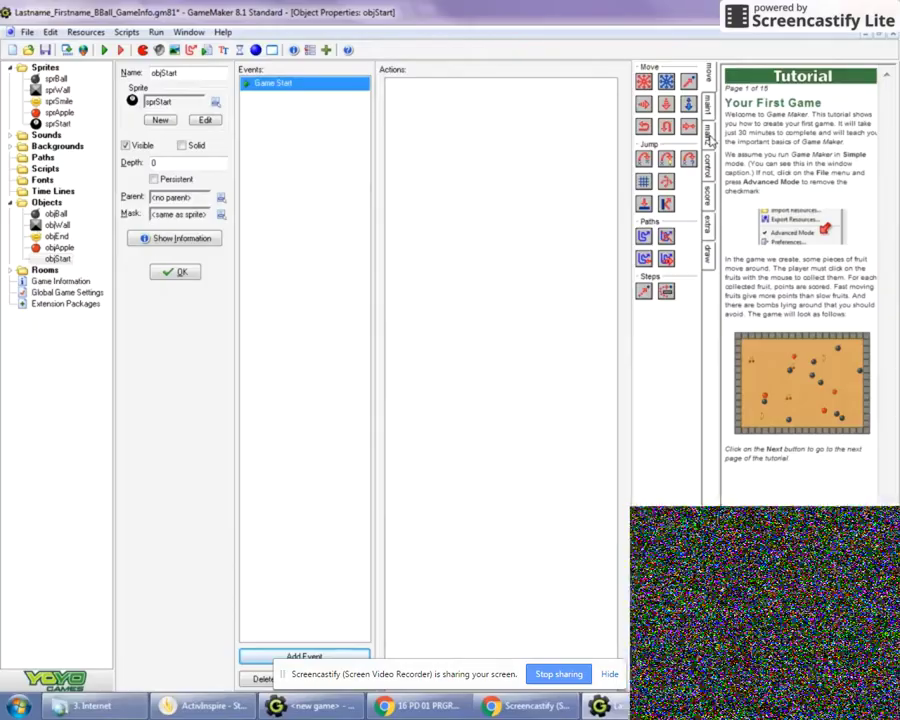
{"action": "left_click", "coordinate": [709, 137]}
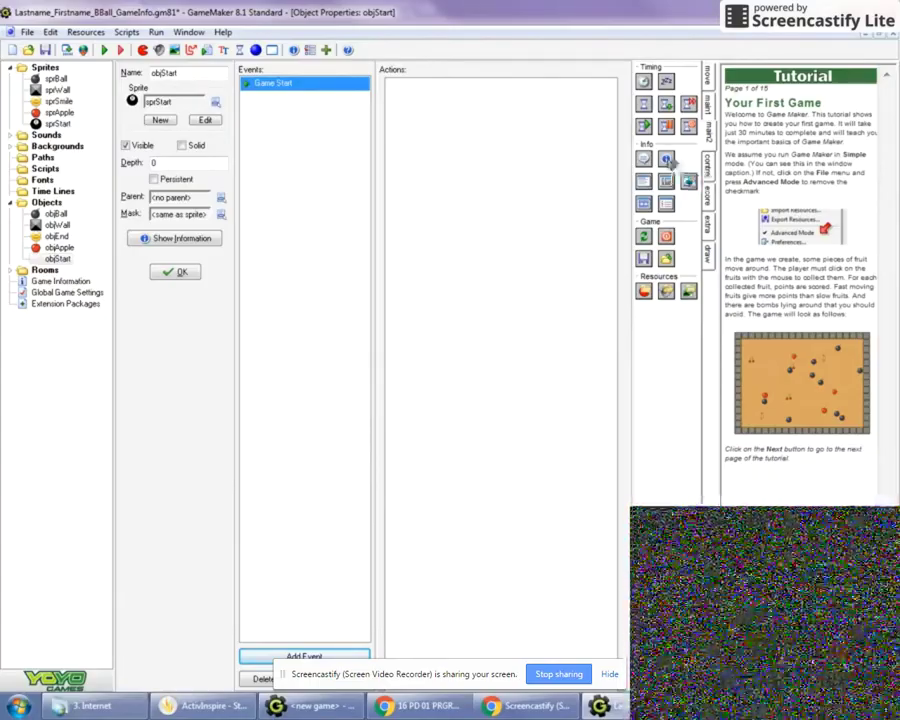
{"action": "left_click_drag", "start_coordinate": [565, 170], "coordinate": [563, 167]}
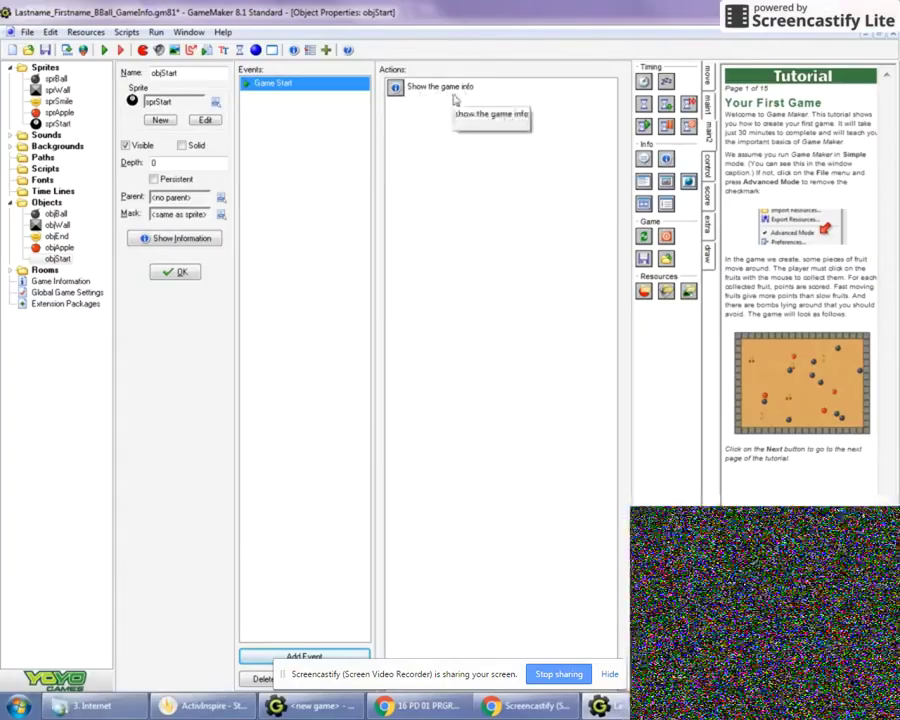
Confirm objStart, test-run the game, close it, and expand the Rooms folder
{"action": "left_click", "coordinate": [181, 273]}
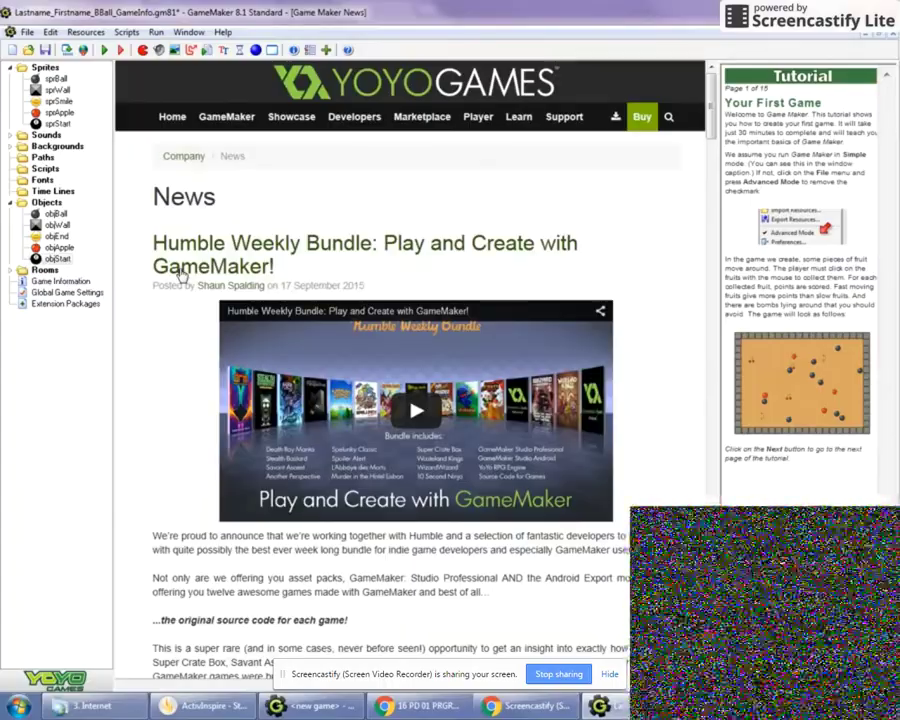
{"action": "left_click", "coordinate": [104, 49]}
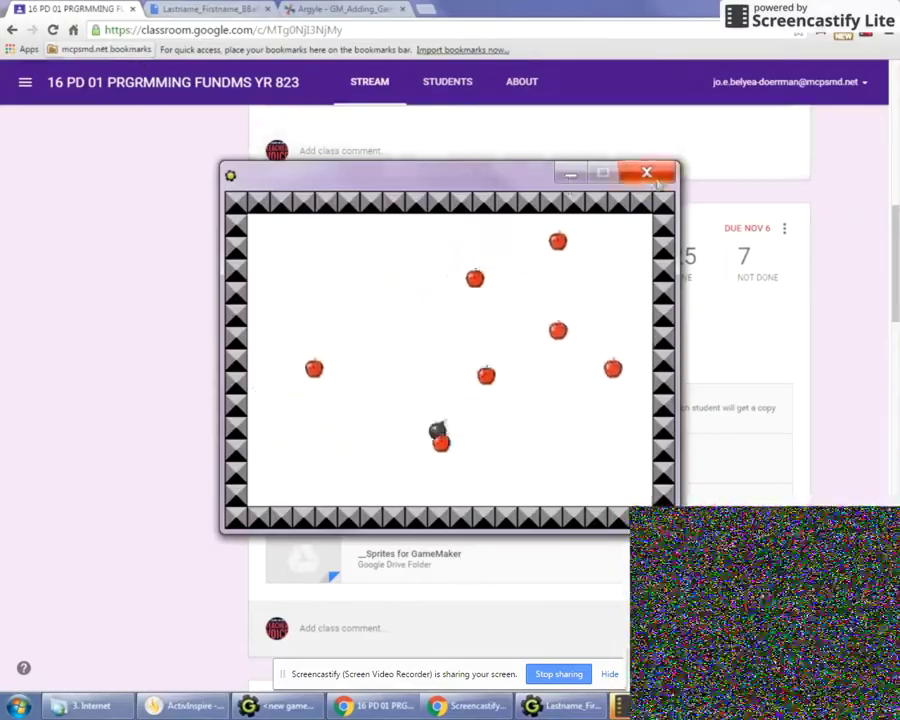
{"action": "left_click", "coordinate": [650, 175]}
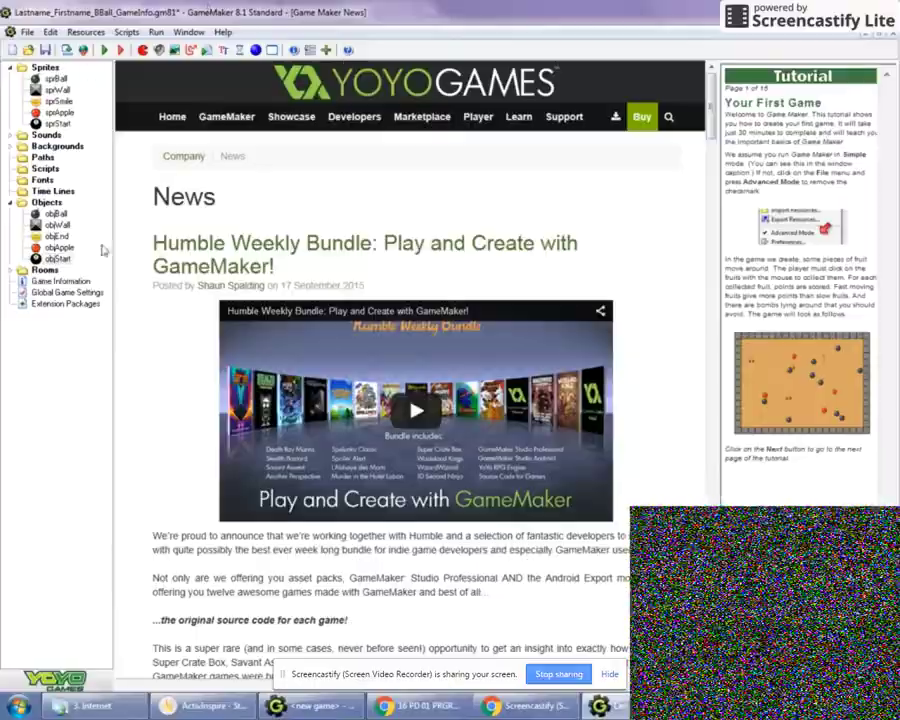
{"action": "double_click", "coordinate": [44, 270]}
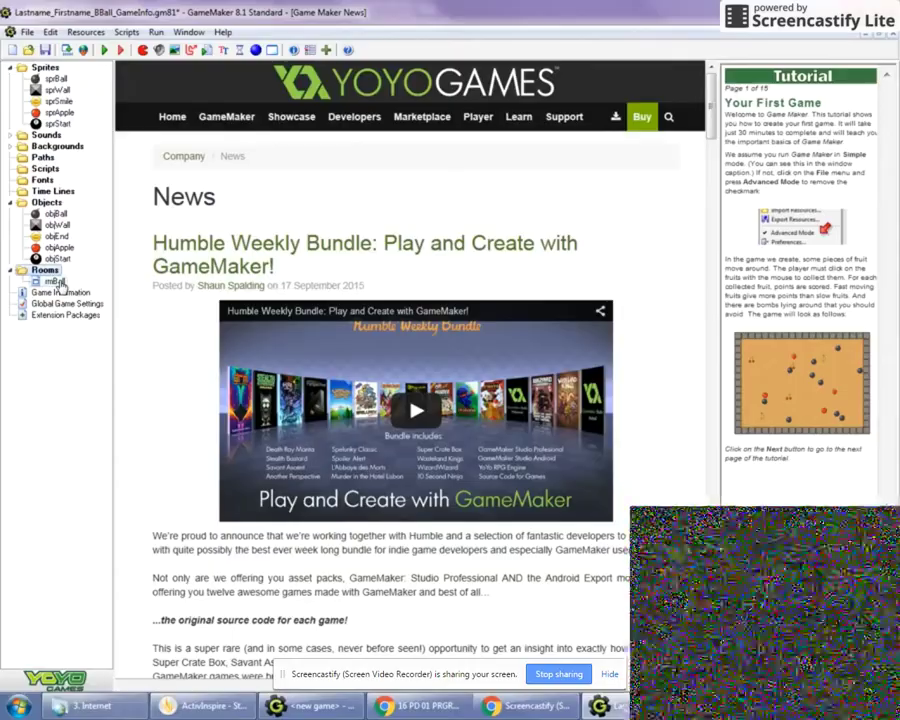
Place an objStart instance near rmBall's top-left corner, then test-run and close the game
{"action": "double_click", "coordinate": [55, 282]}
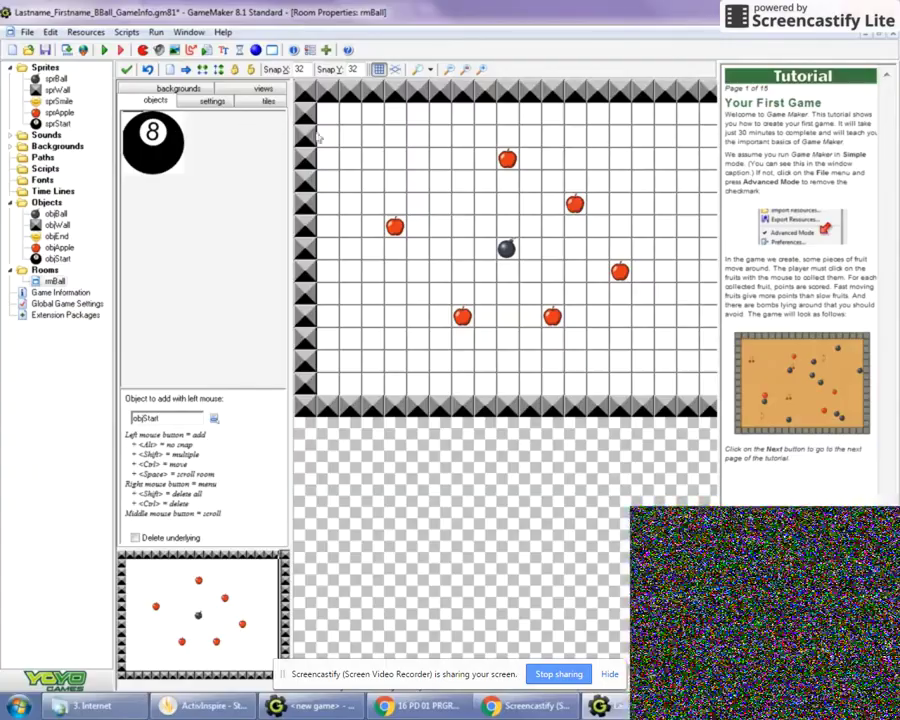
{"action": "left_click", "coordinate": [372, 145]}
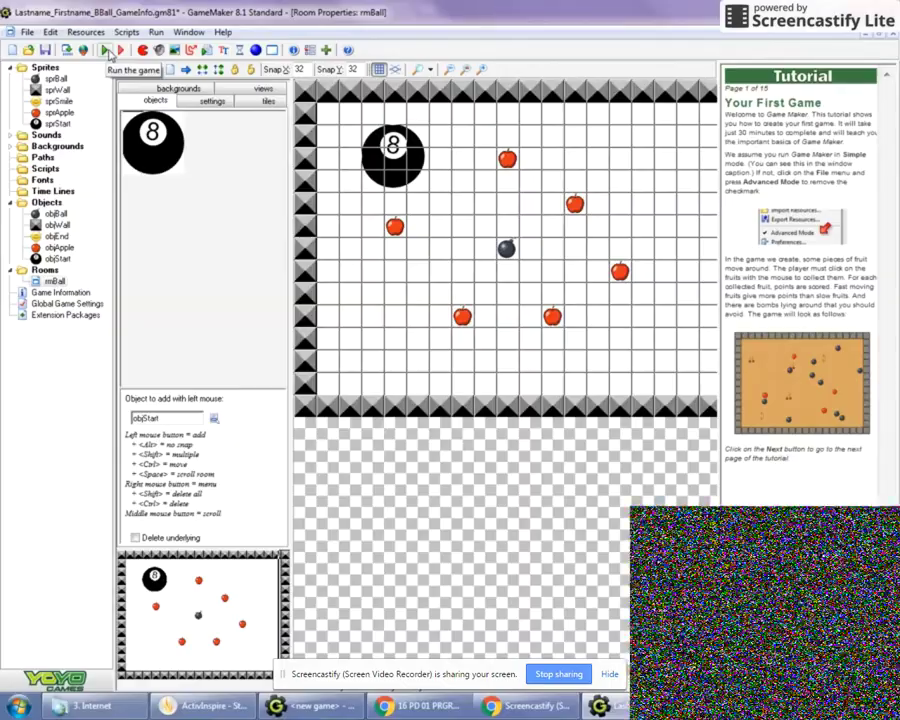
{"action": "left_click", "coordinate": [108, 52]}
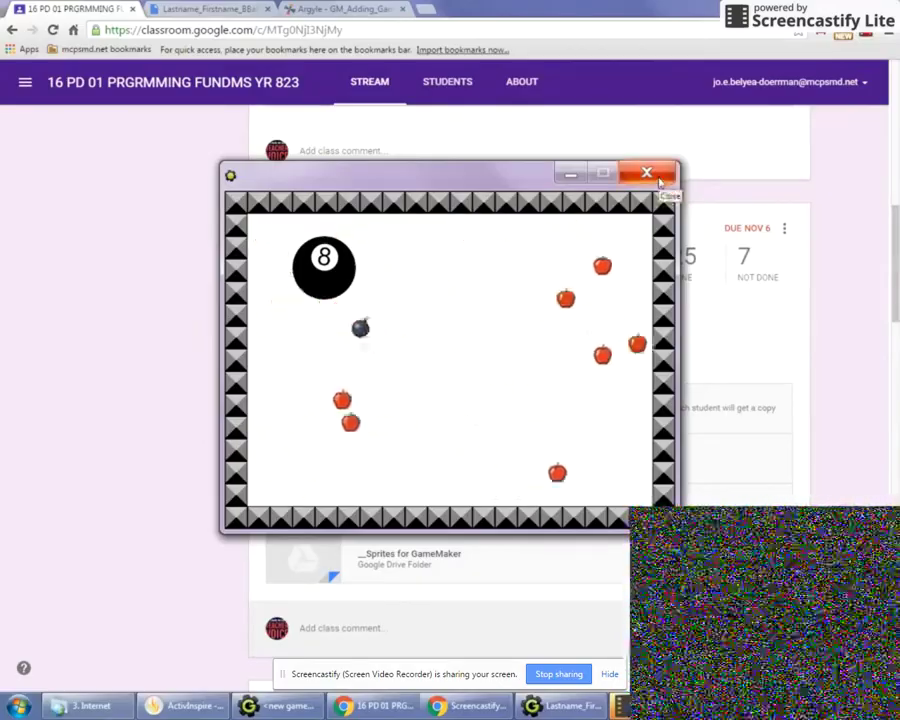
{"action": "left_click", "coordinate": [657, 178]}
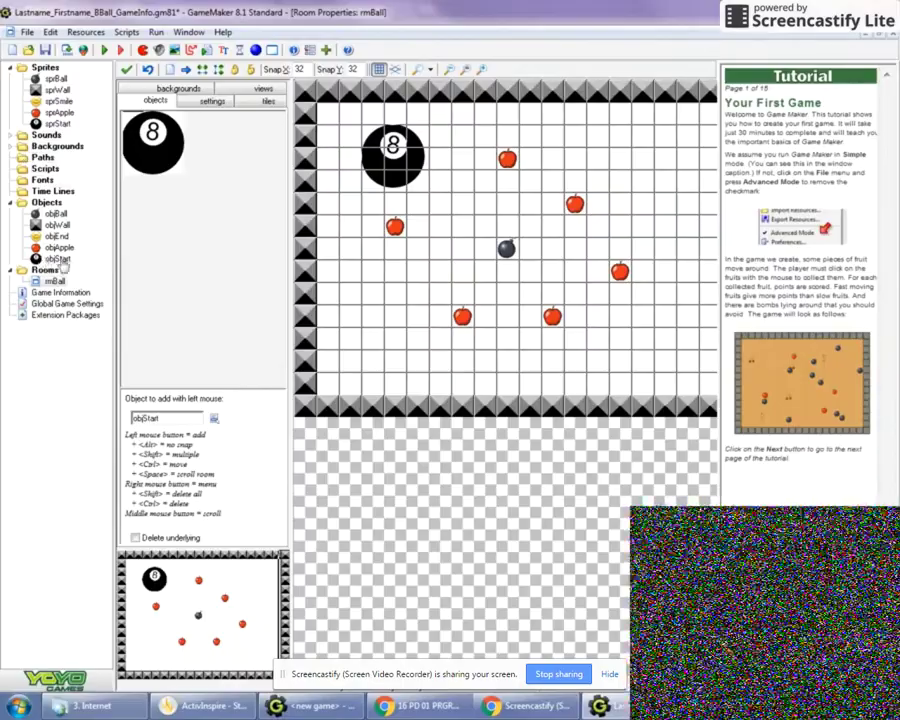
Untick Visible on objStart and run the game to see the start-up info screen
{"action": "double_click", "coordinate": [57, 259]}
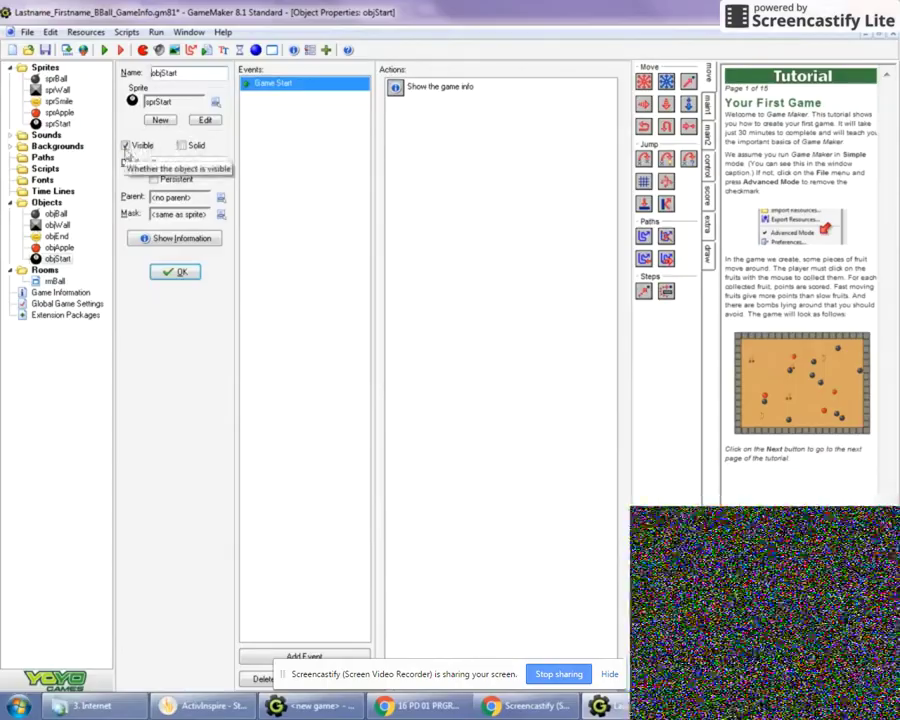
{"action": "left_click", "coordinate": [125, 146]}
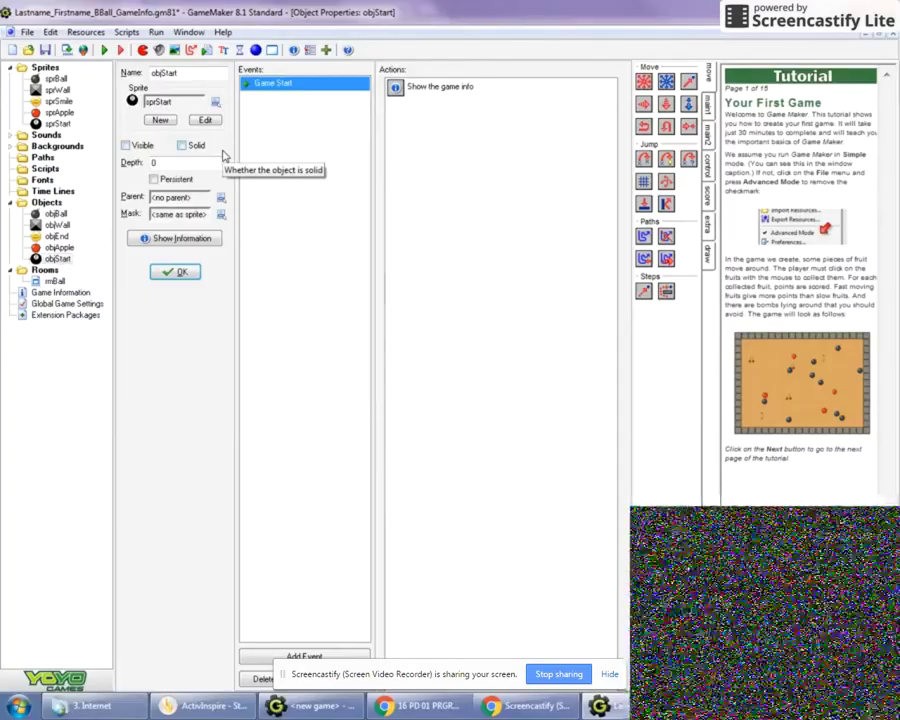
{"action": "left_click", "coordinate": [170, 274]}
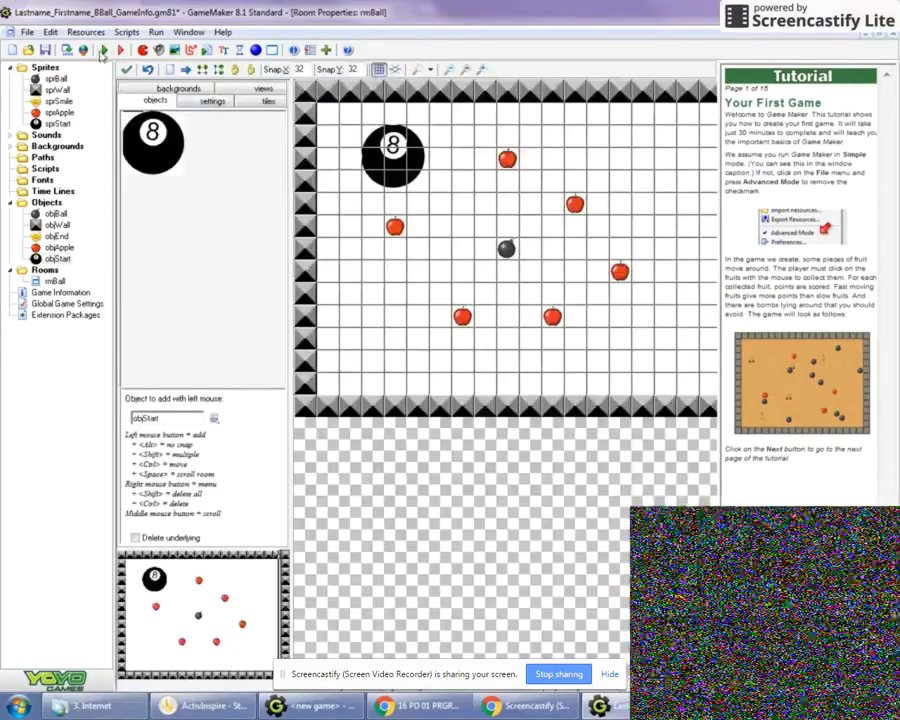
{"action": "left_click", "coordinate": [103, 51]}
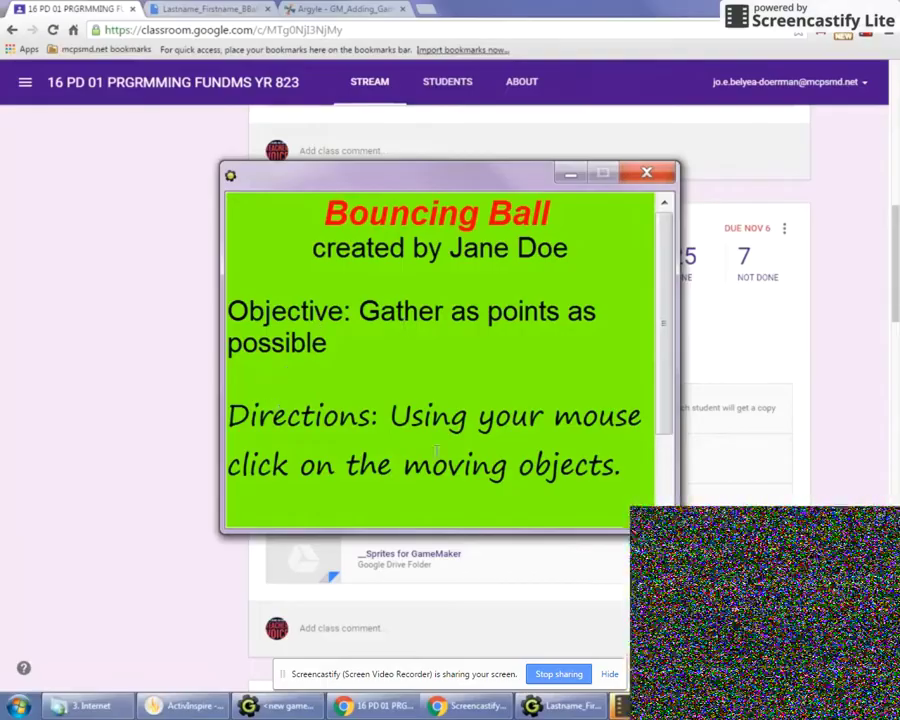
Play the test game, clicking five moving apples to score 15, then close it
{"action": "left_click", "coordinate": [645, 181]}
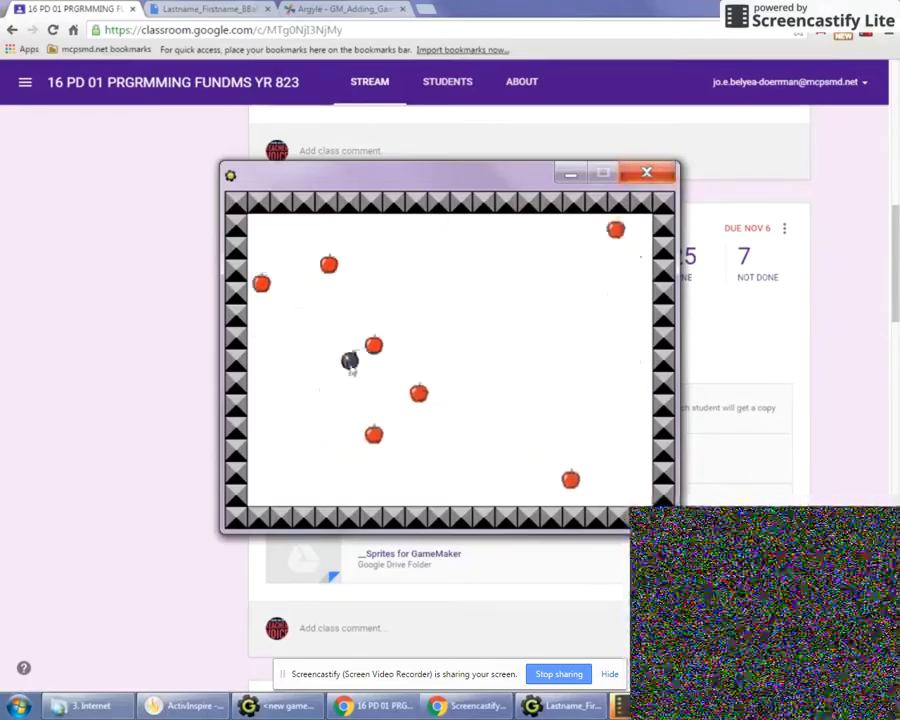
{"action": "left_click", "coordinate": [316, 368]}
{"action": "left_click", "coordinate": [367, 364]}
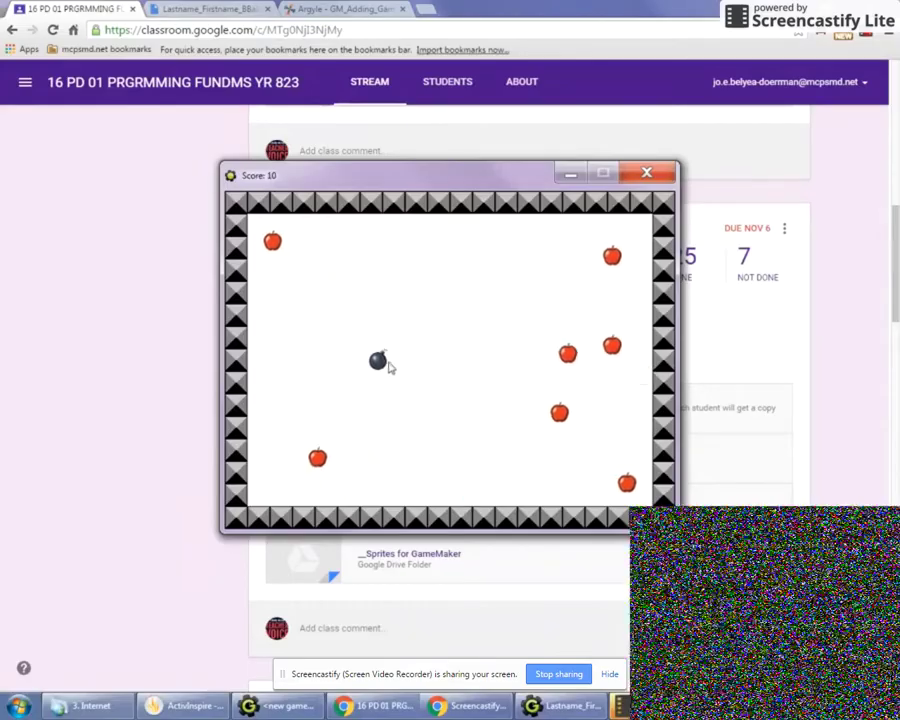
{"action": "left_click", "coordinate": [422, 359]}
{"action": "left_click", "coordinate": [484, 364]}
{"action": "left_click", "coordinate": [535, 362]}
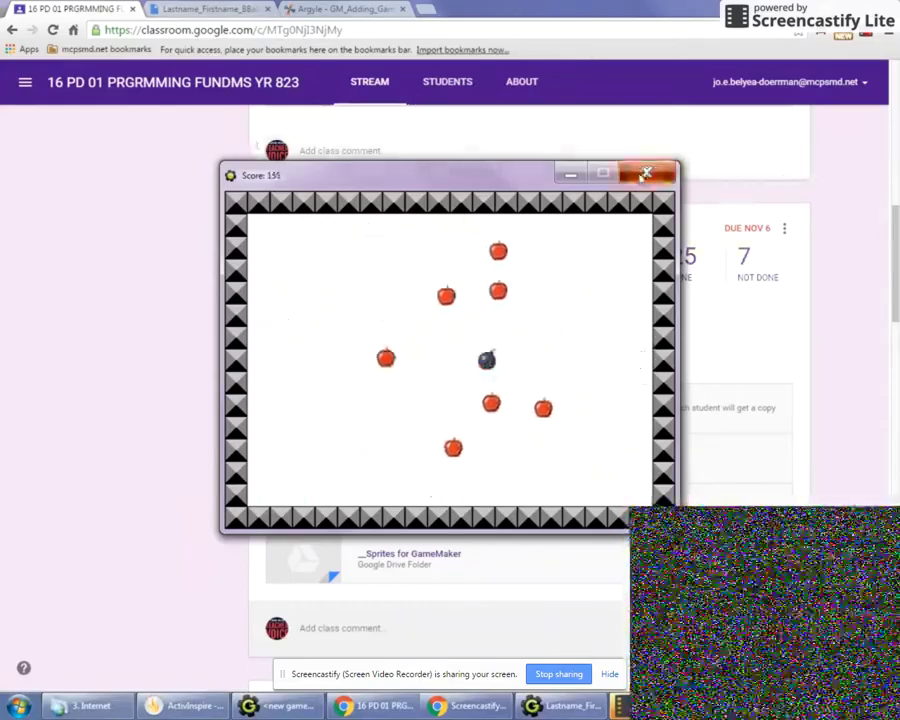
{"action": "left_click", "coordinate": [646, 173]}
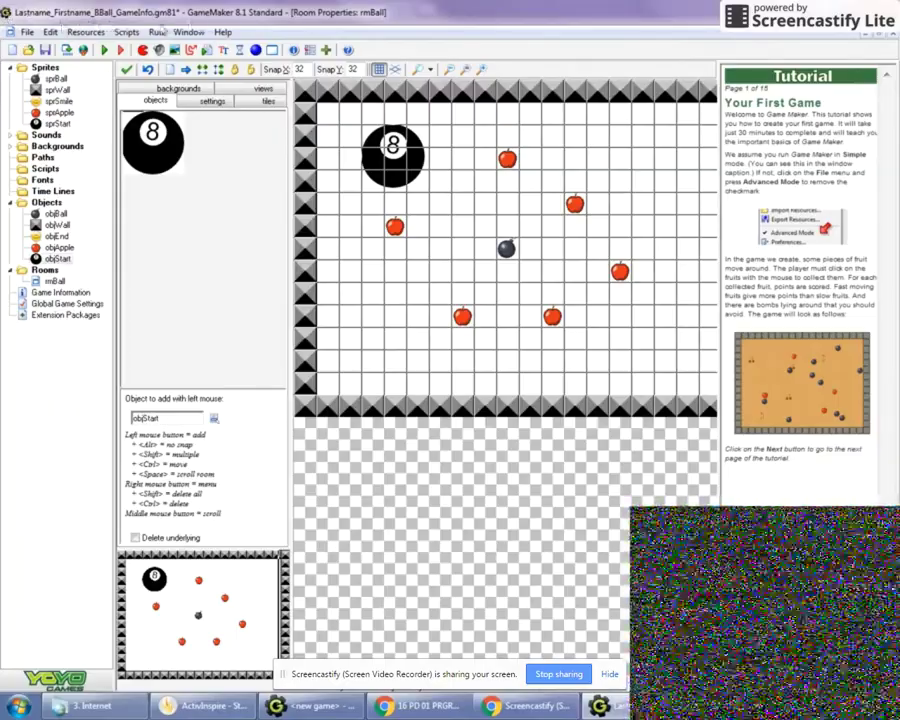
Open Save As in My Documents and replace Lastname_Firstname with the student's name
{"action": "left_click", "coordinate": [27, 32]}
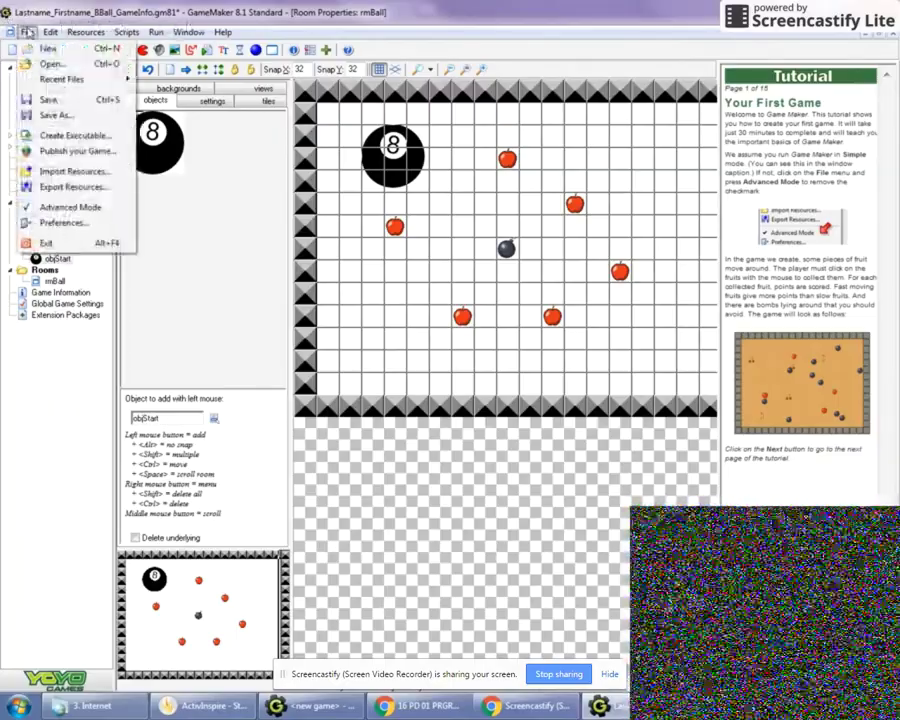
{"action": "left_click", "coordinate": [58, 115]}
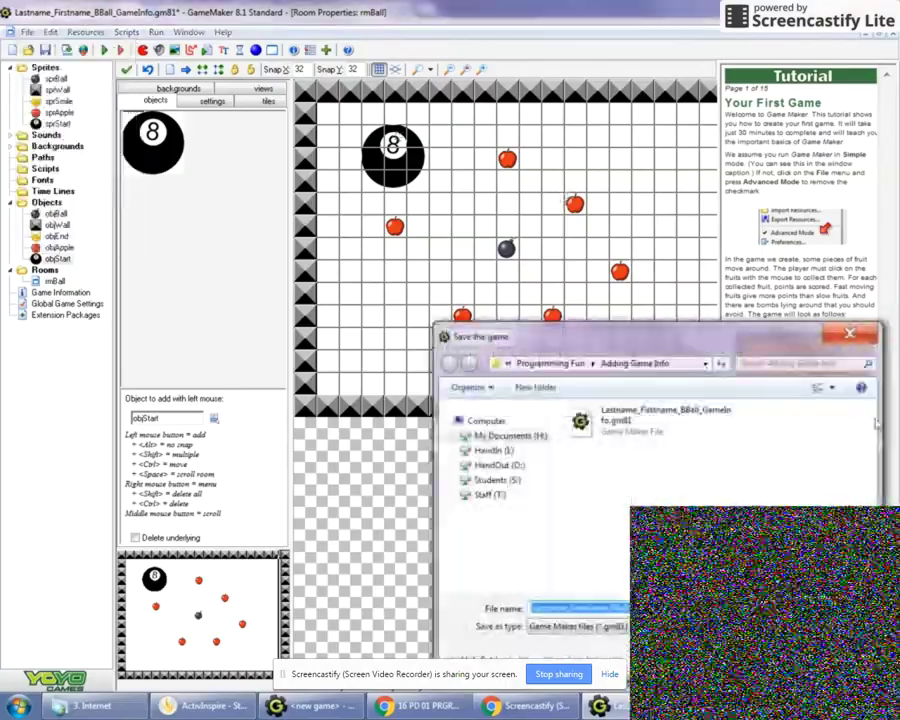
{"action": "left_click", "coordinate": [549, 362]}
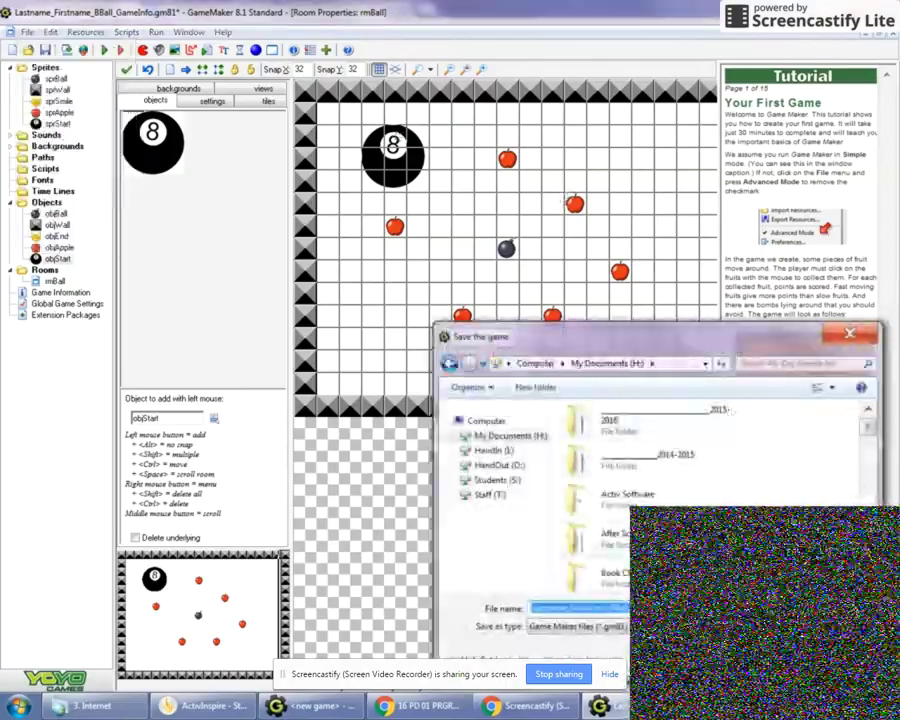
{"action": "left_click", "coordinate": [562, 608]}
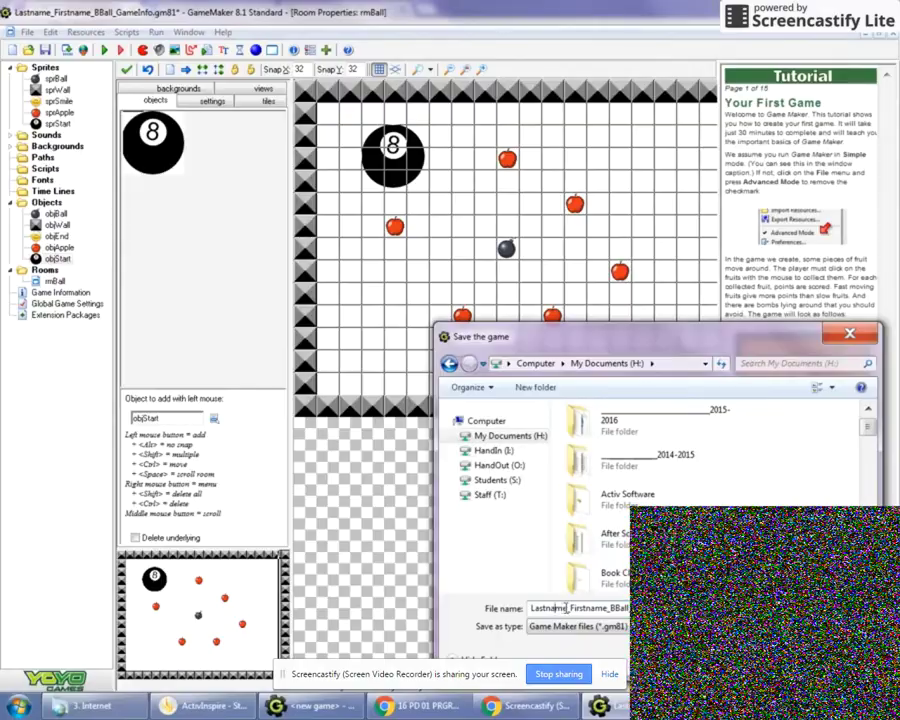
{"action": "left_click_drag", "start_coordinate": [567, 608], "coordinate": [502, 612]}
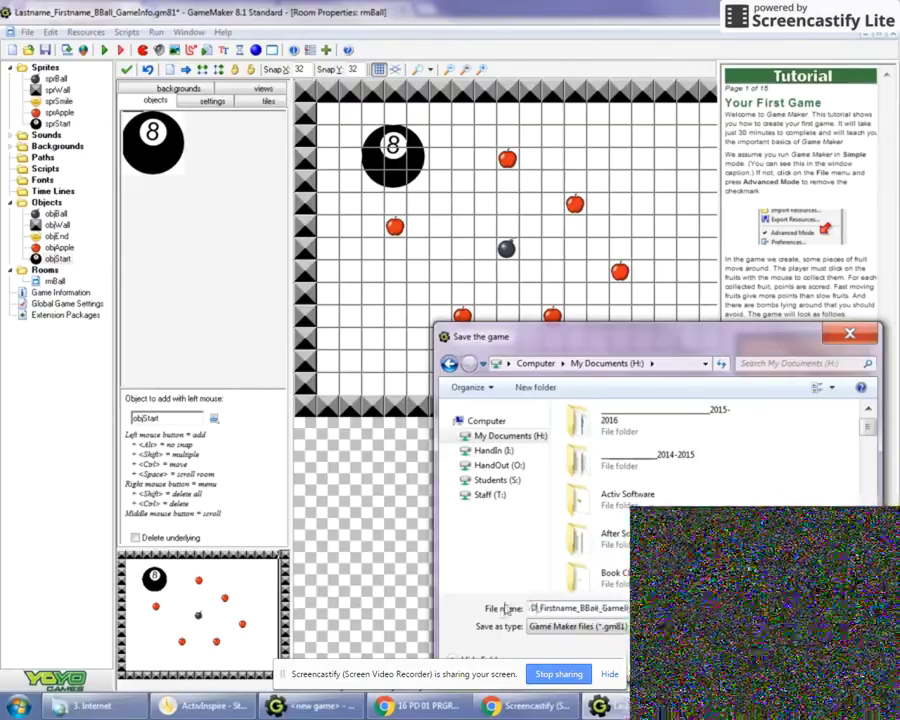
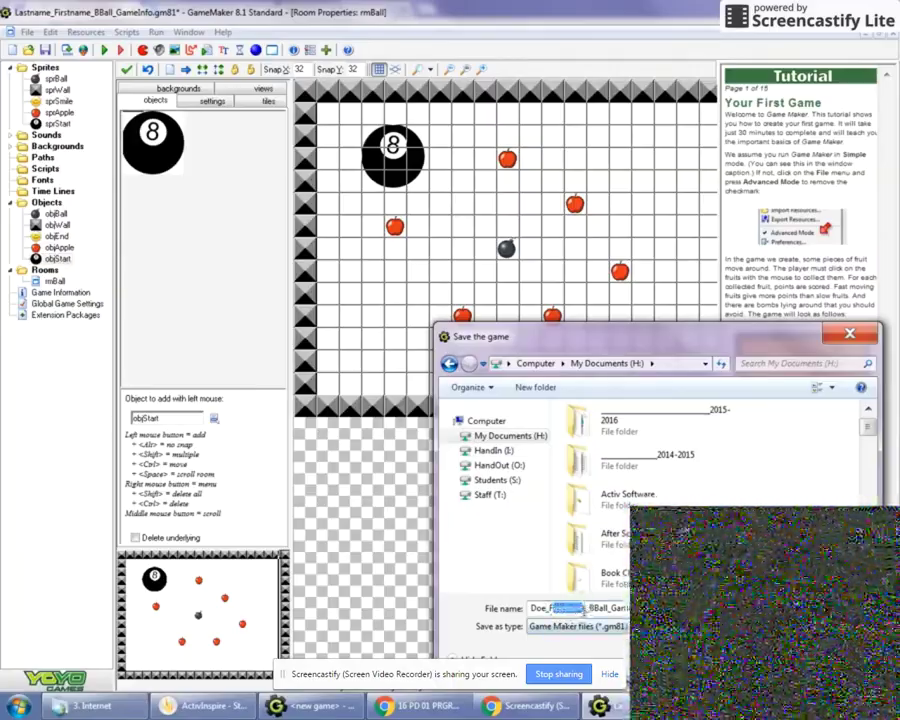
{"action": "key", "text": "BackSpace"}
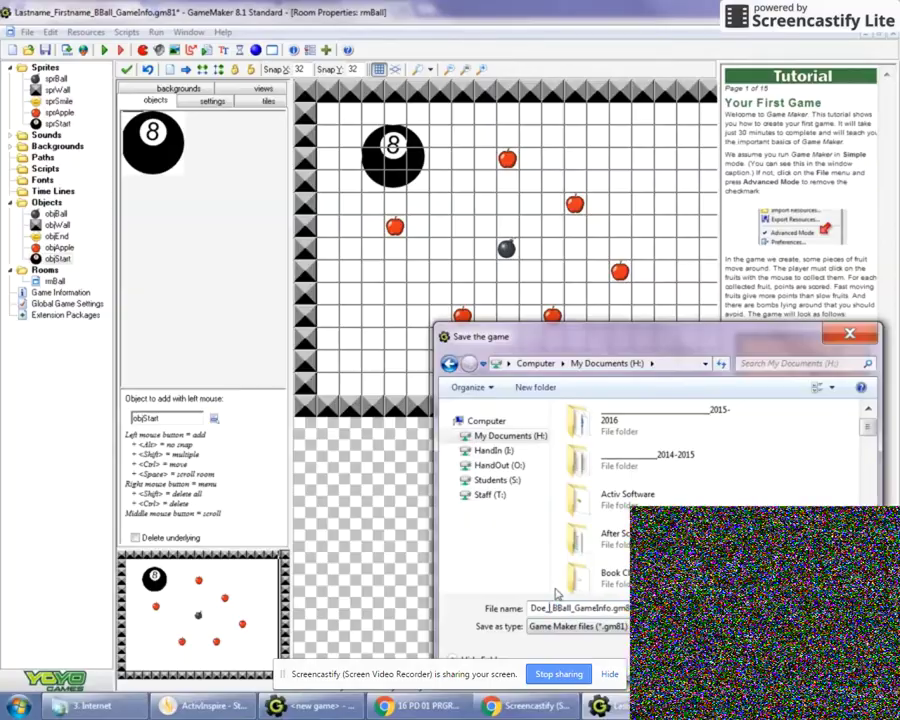
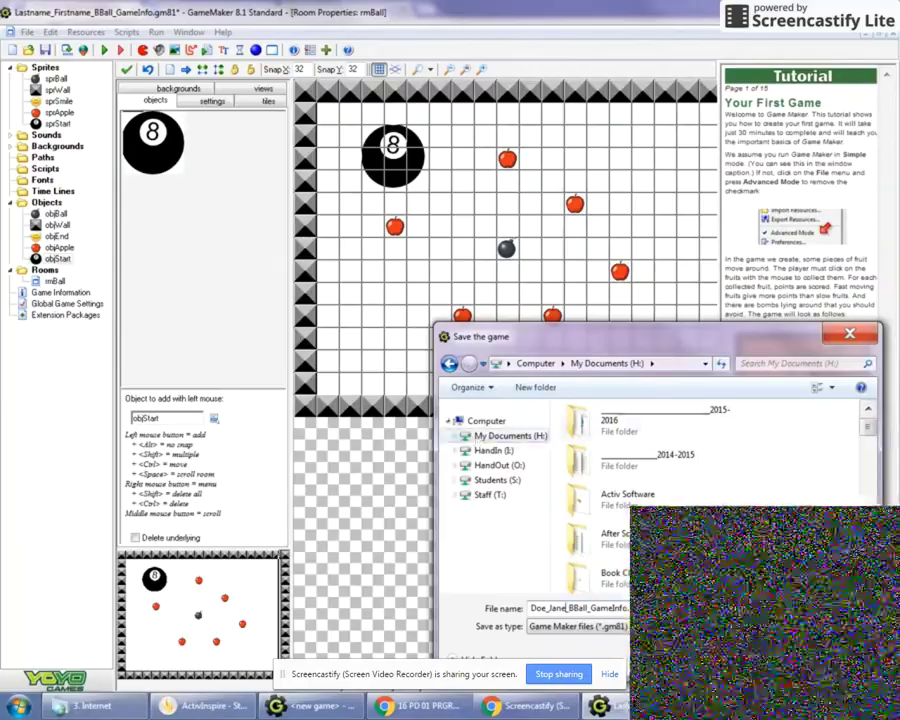
Save the .gm81 file into Programming Fun and return to the Chrome assignment page
{"action": "scroll", "coordinate": [763, 434], "scroll_direction": "down", "scroll_amount": 5}
{"action": "scroll", "coordinate": [605, 550], "scroll_direction": "down", "scroll_amount": 5}
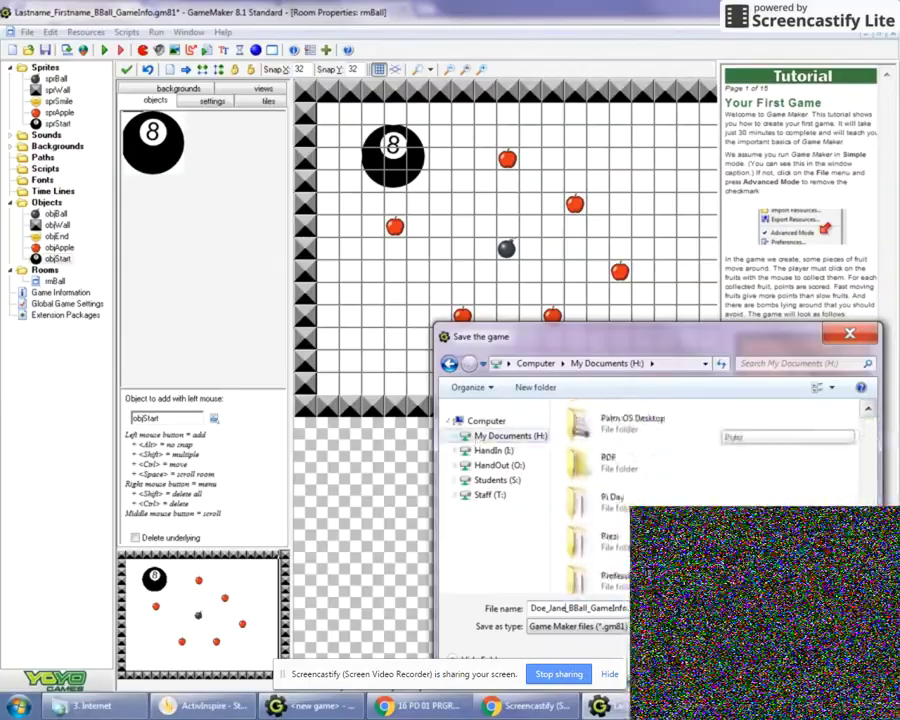
{"action": "double_click", "coordinate": [605, 552]}
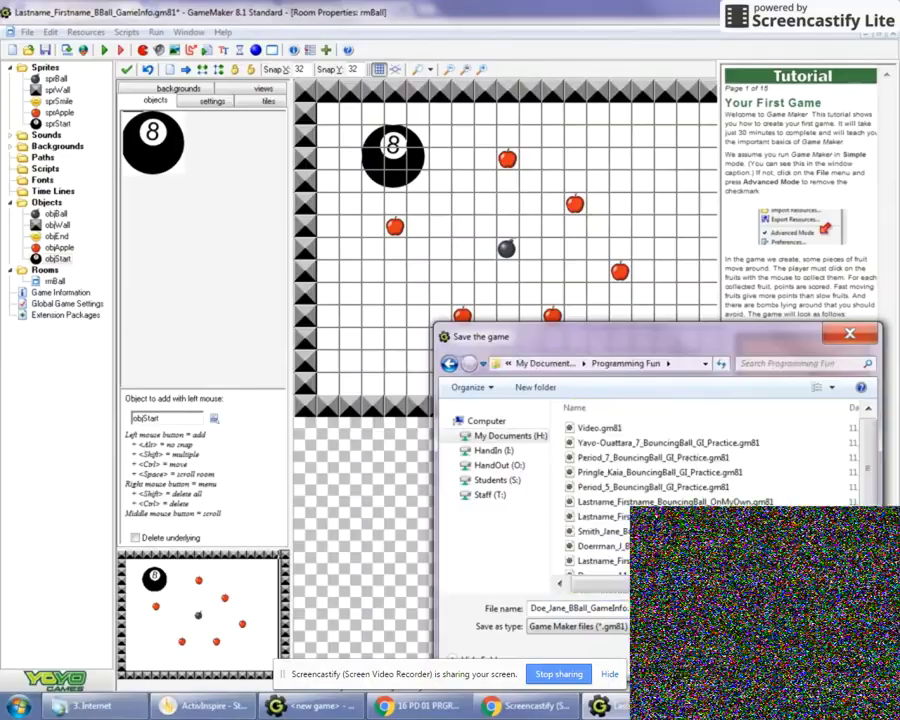
{"action": "key", "text": "Return"}
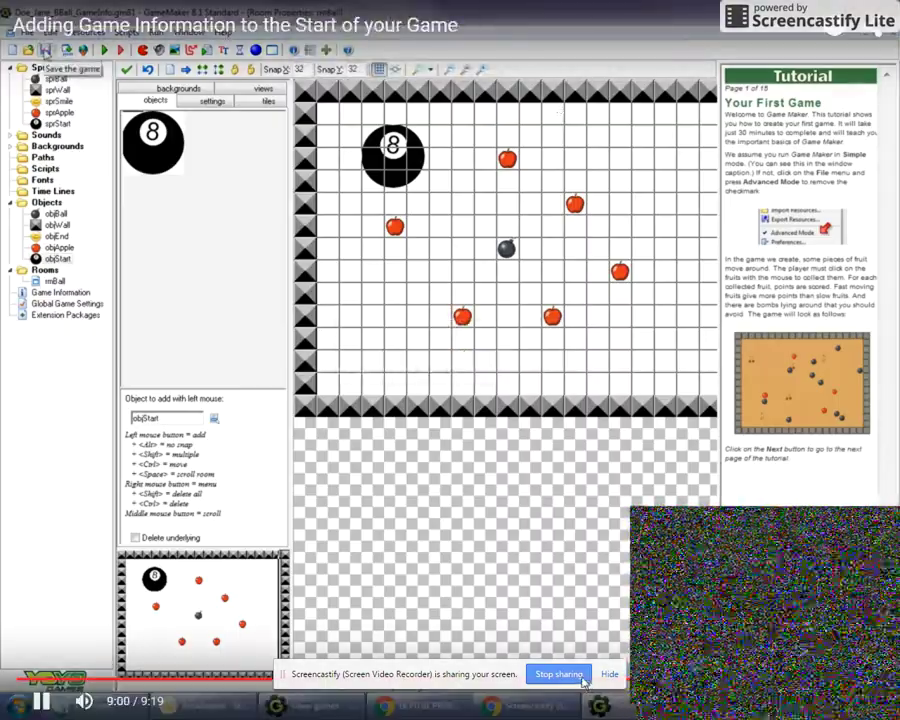
{"action": "left_click", "coordinate": [432, 708]}
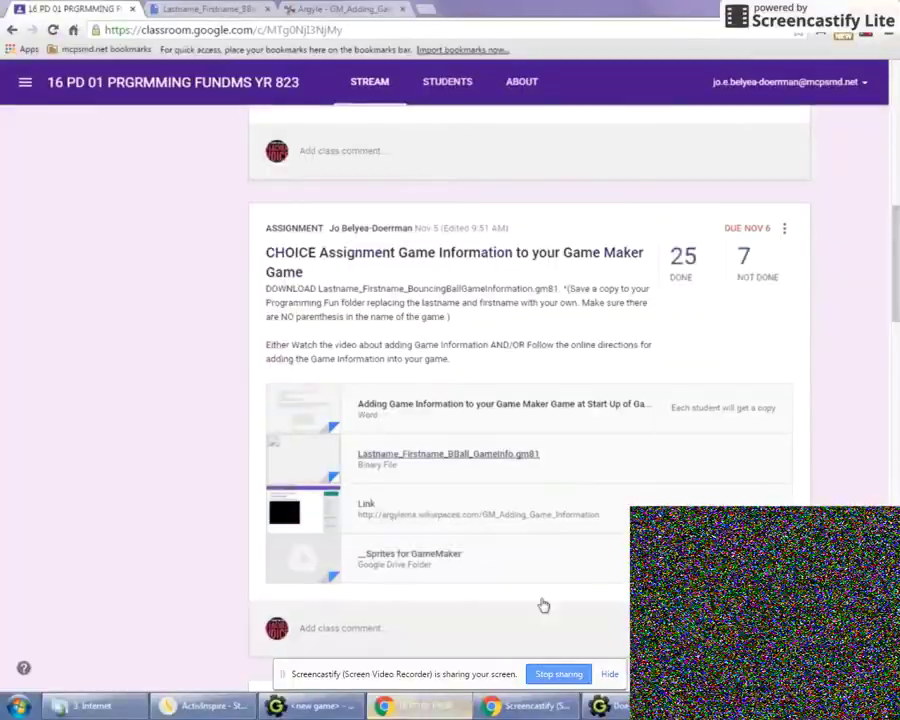